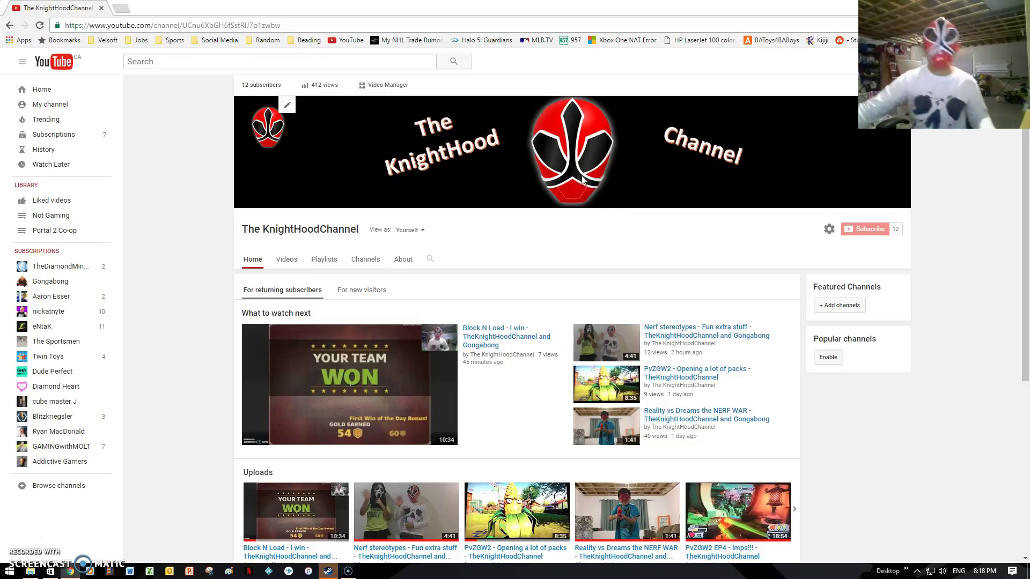
Go to the uploaded Videos list and open Block N Load - I win for editing.
click(398, 90)
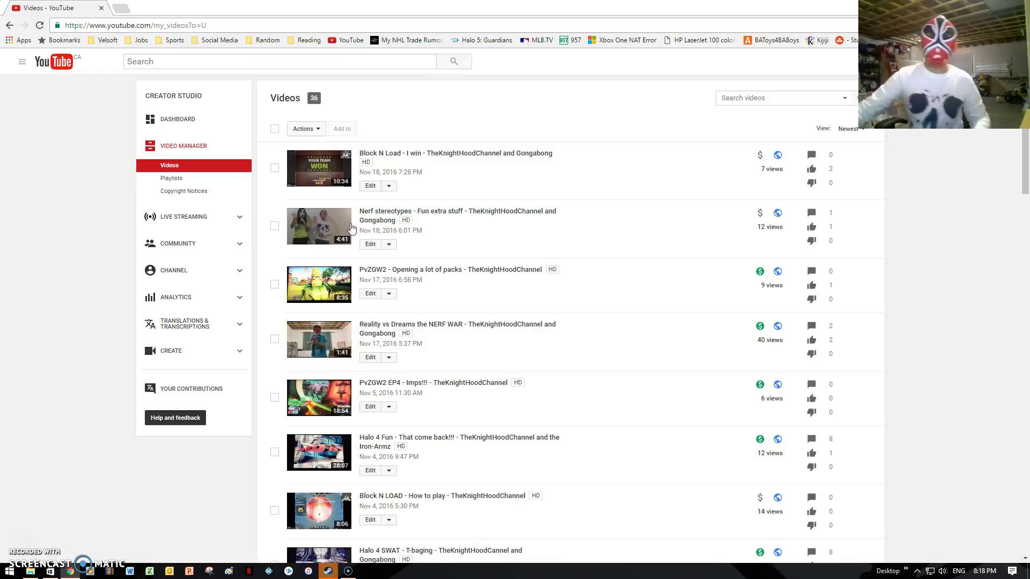
click(370, 186)
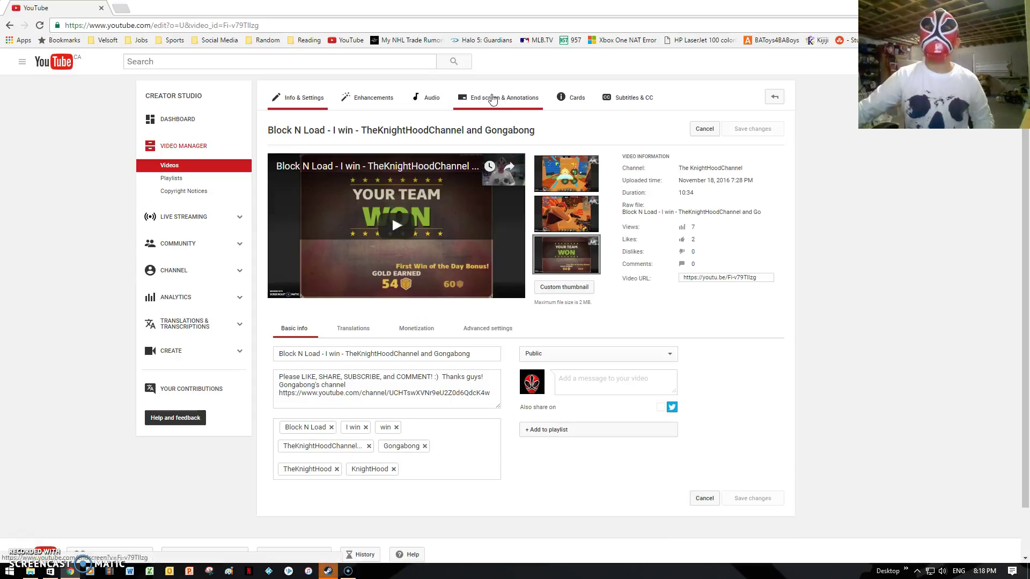
Add a TheKnightHoodChannel subscribe element in the End screen & Annotations editor.
click(492, 108)
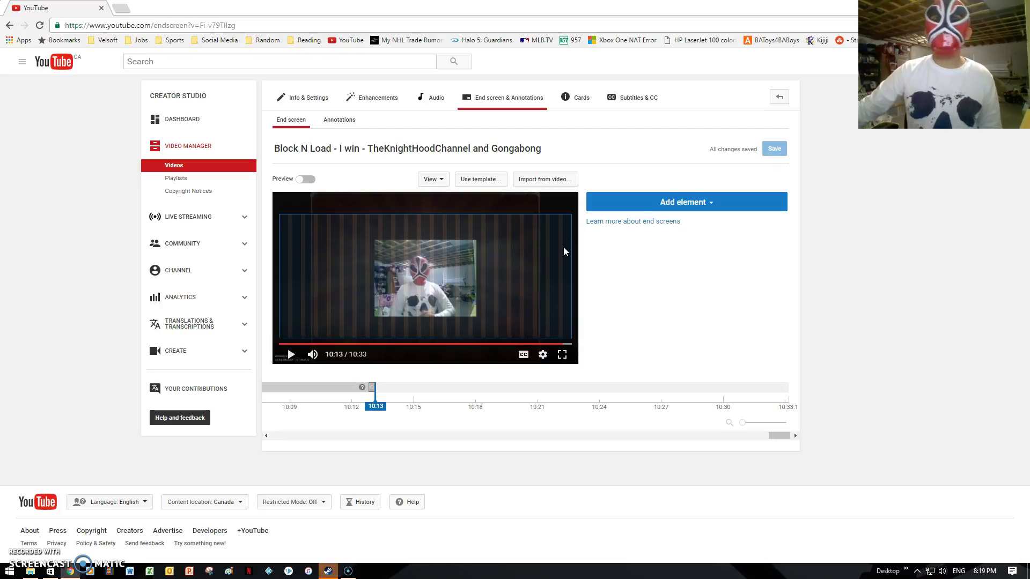
click(689, 202)
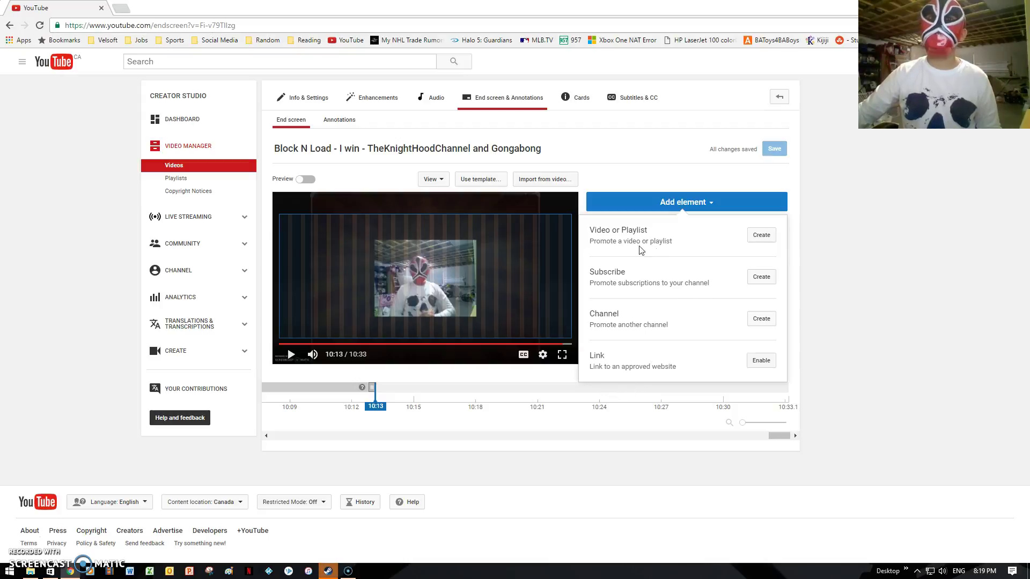
click(758, 277)
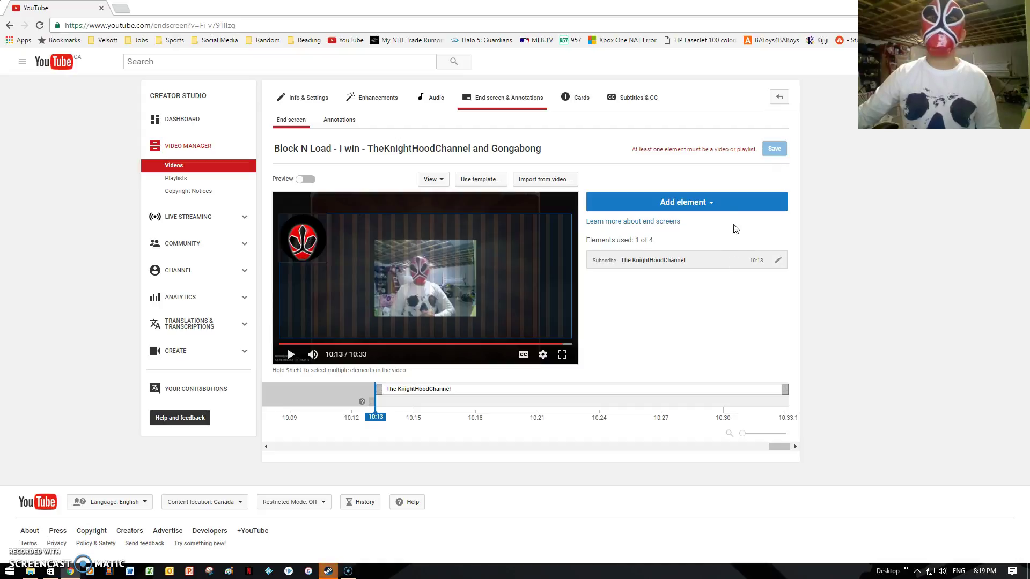
click(708, 203)
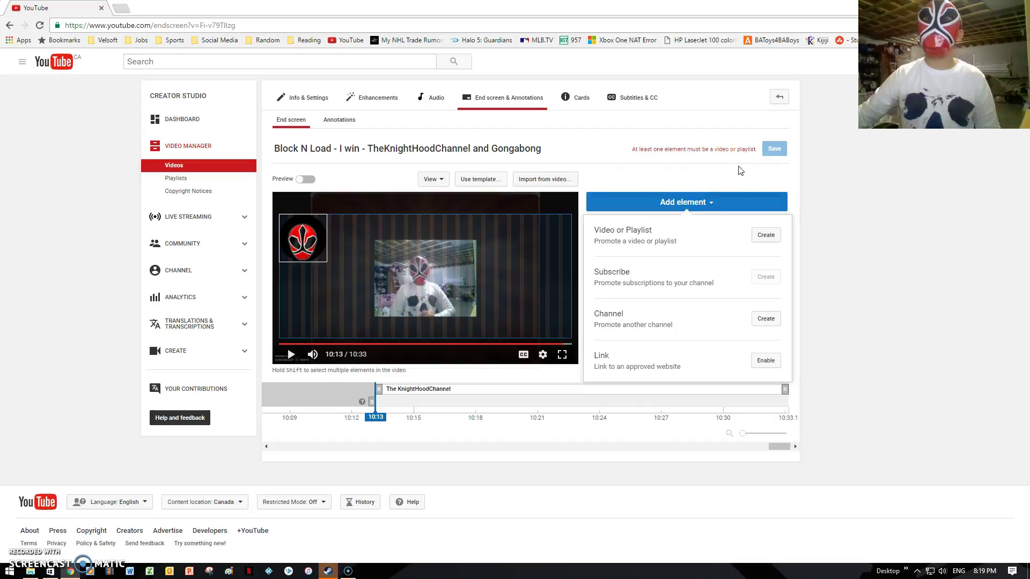
Create a video element for the Portal 2 Co-op EP2 upload.
click(765, 236)
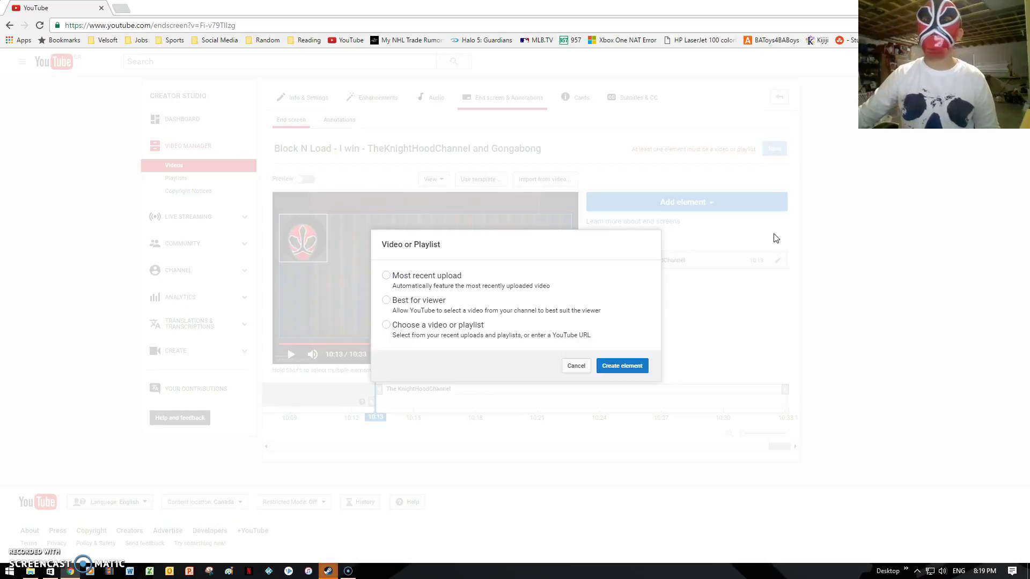
click(385, 326)
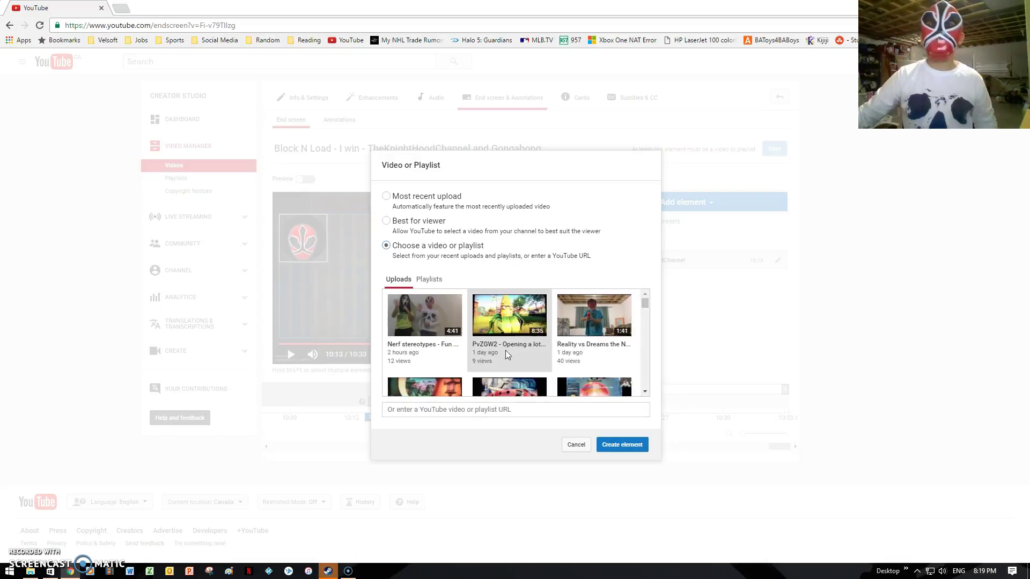
mouse_move(644, 306)
mouse_down()
mouse_move(649, 363)
mouse_move(646, 299)
mouse_up()
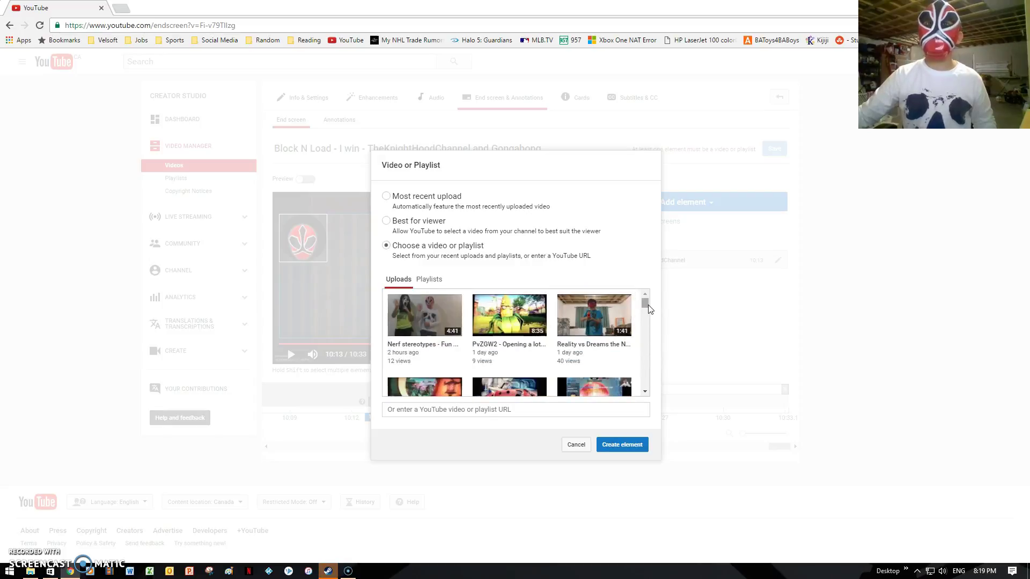
mouse_move(645, 299)
mouse_down()
mouse_move(646, 325)
mouse_move(645, 315)
mouse_up()
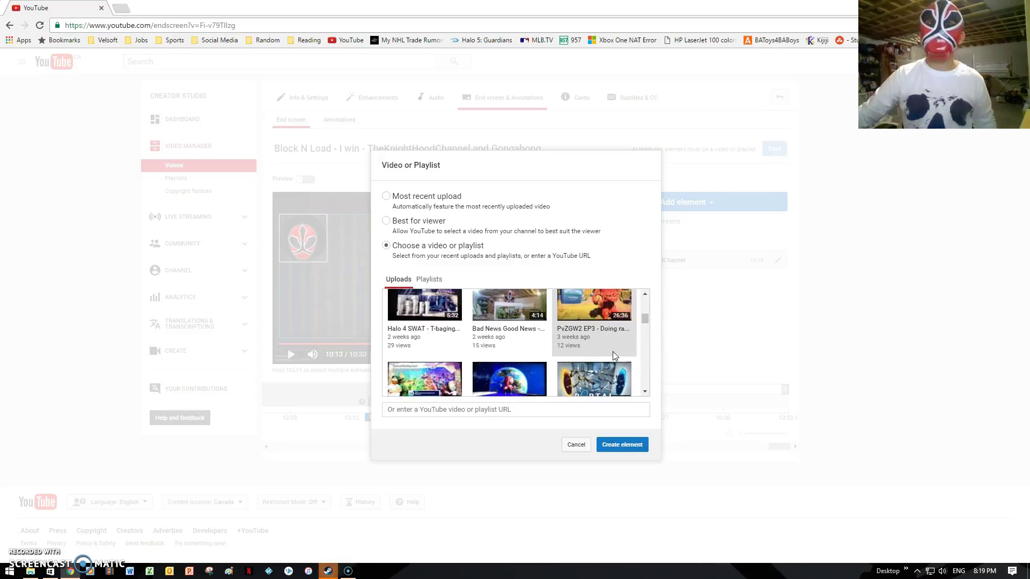
click(597, 369)
click(621, 445)
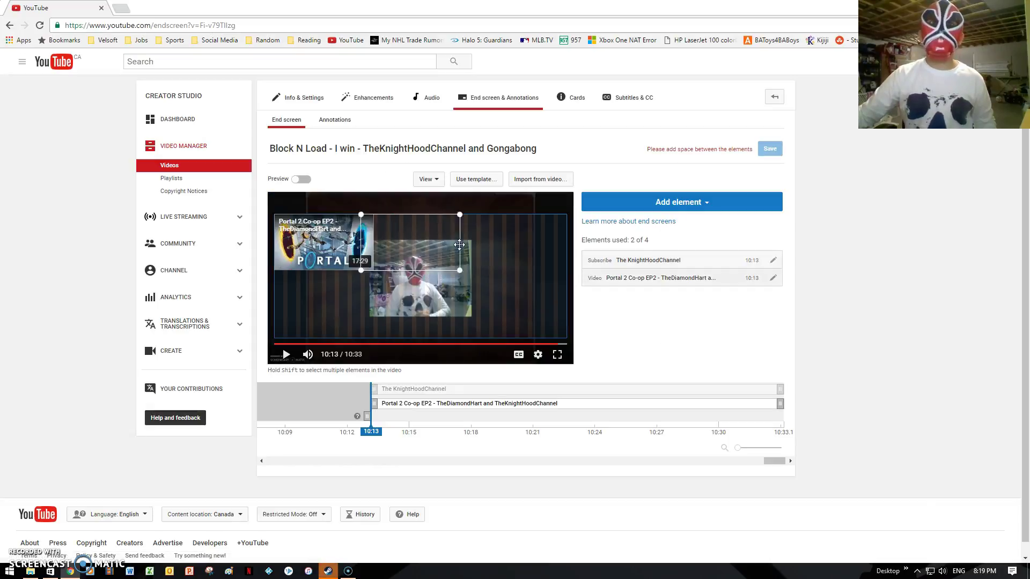
Move the Portal video element to the player's lower right, then head back toward Video Manager.
mouse_move(349, 251)
mouse_down()
mouse_move(537, 248)
mouse_move(535, 318)
mouse_up()
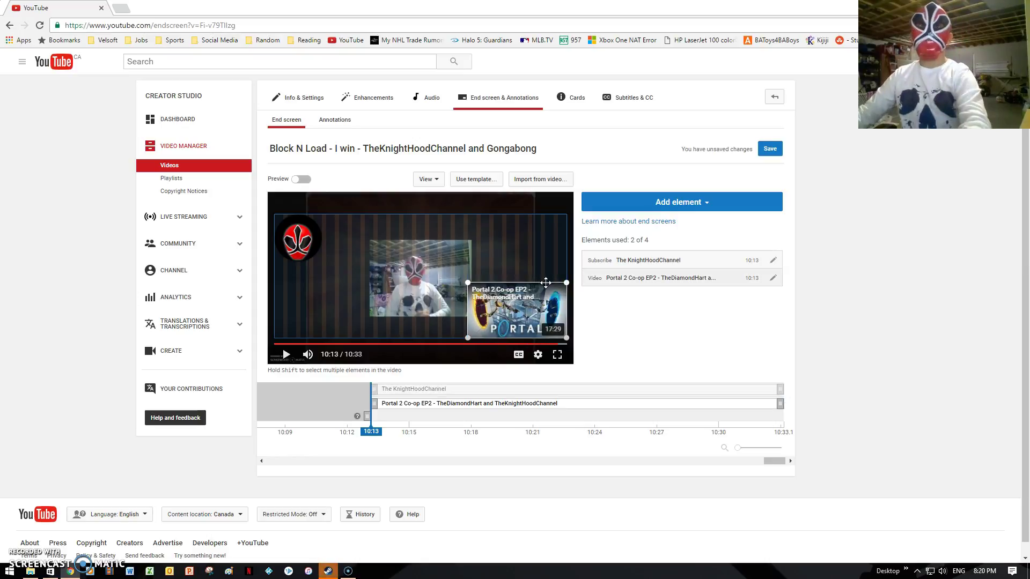
key(BackSpace)
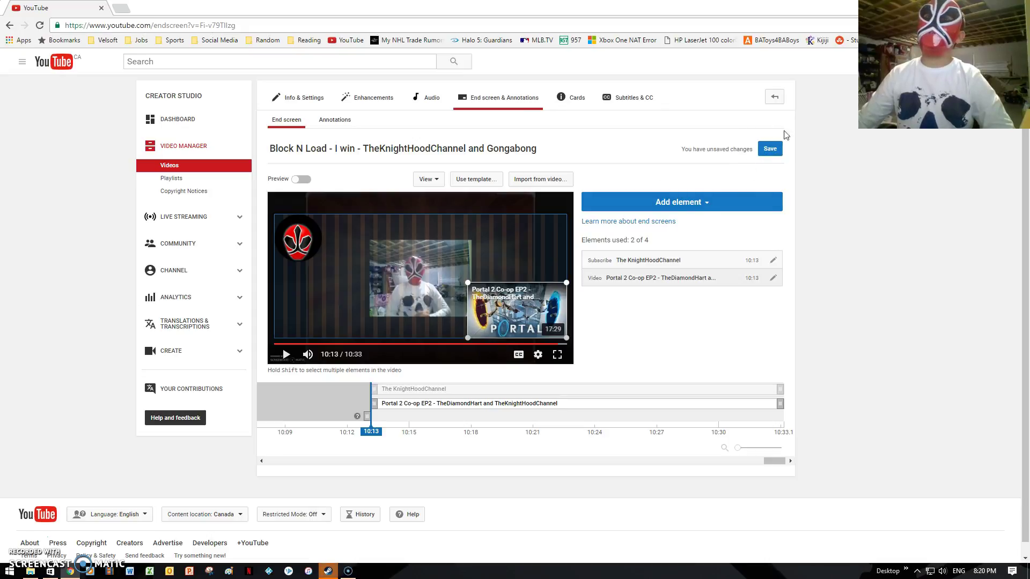
Leave without saving, then reopen Block N Load's end screen editor, now empty.
click(775, 97)
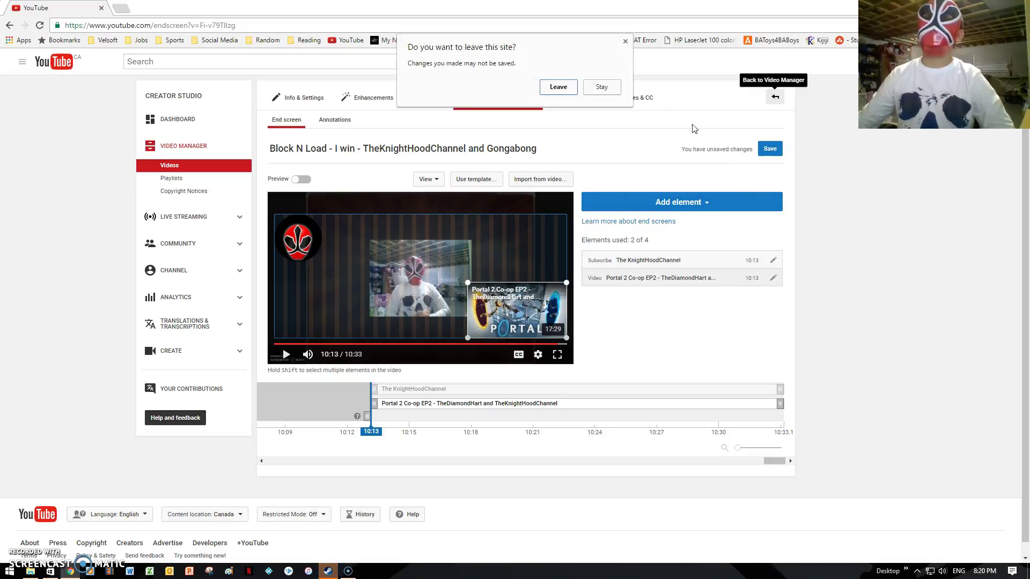
click(558, 86)
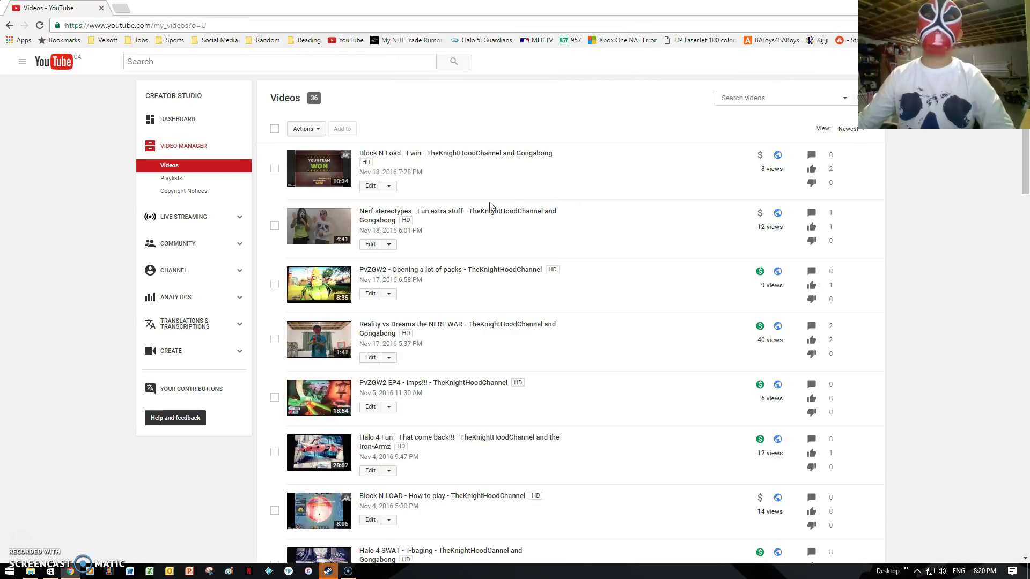
click(369, 186)
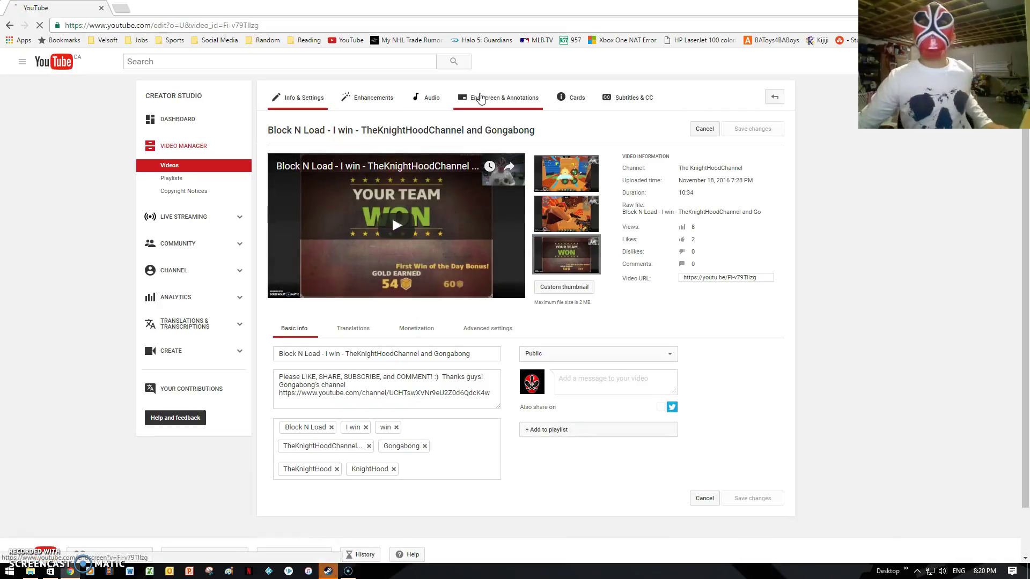
click(483, 98)
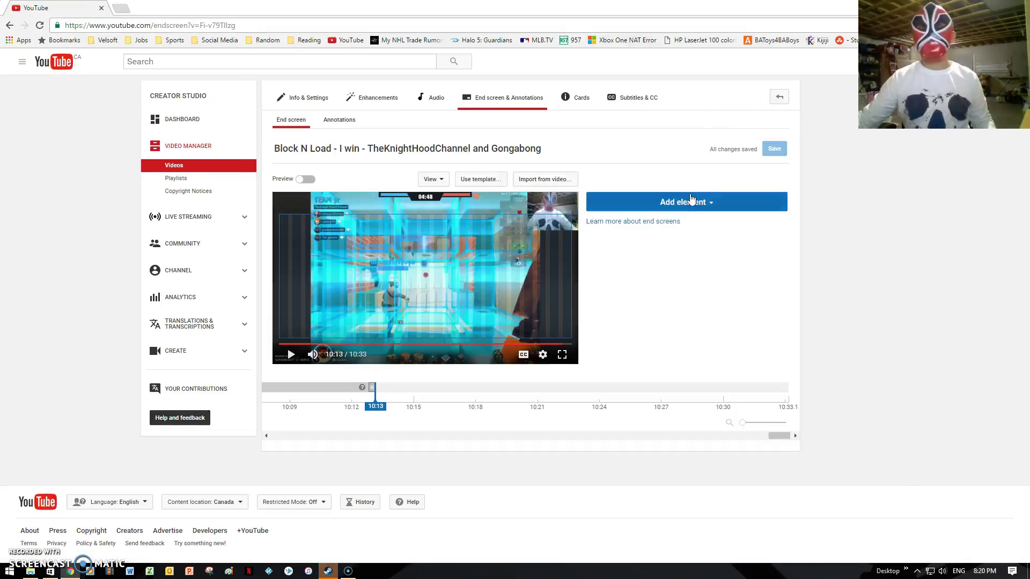
click(686, 202)
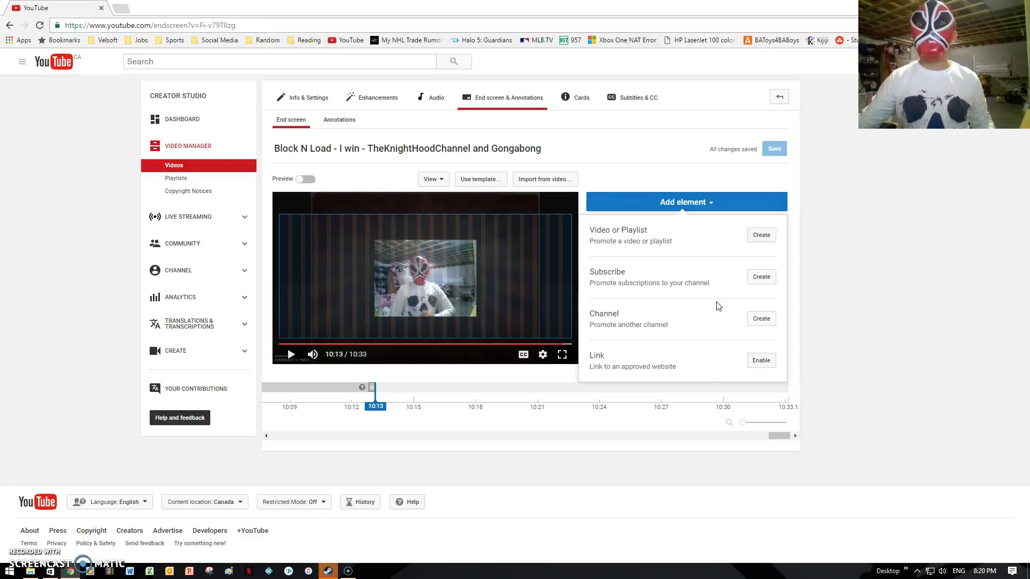
click(760, 319)
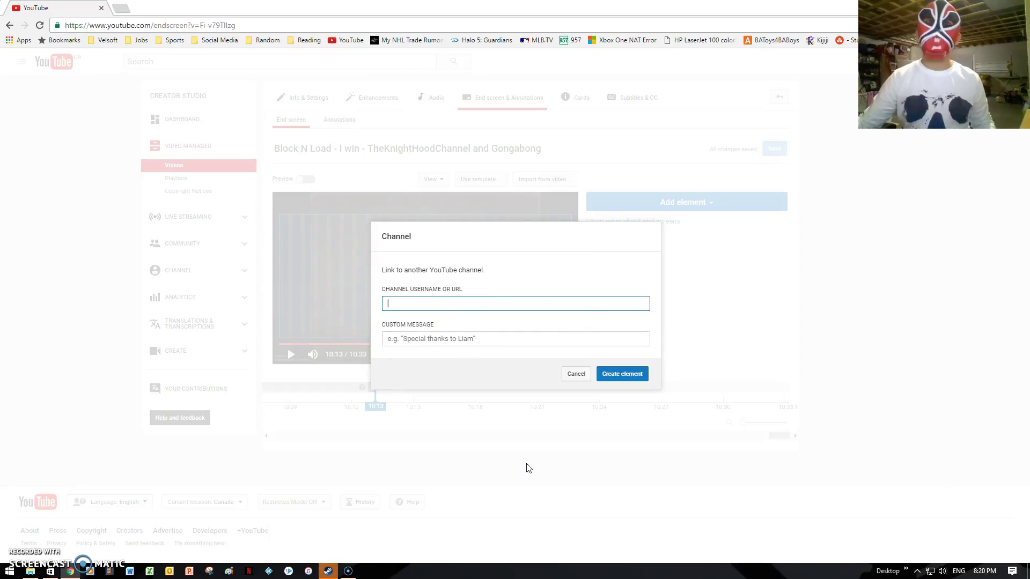
click(576, 374)
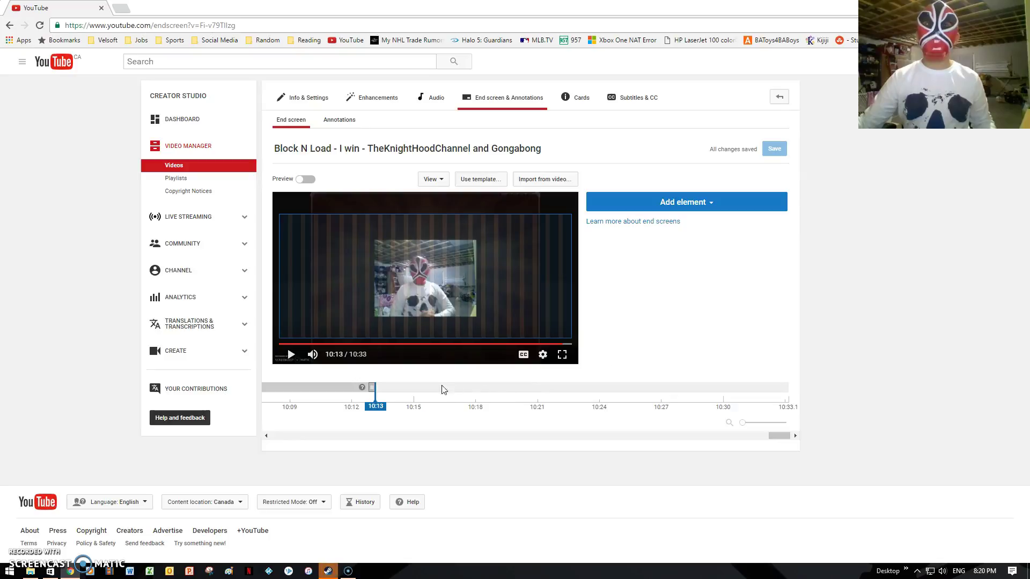